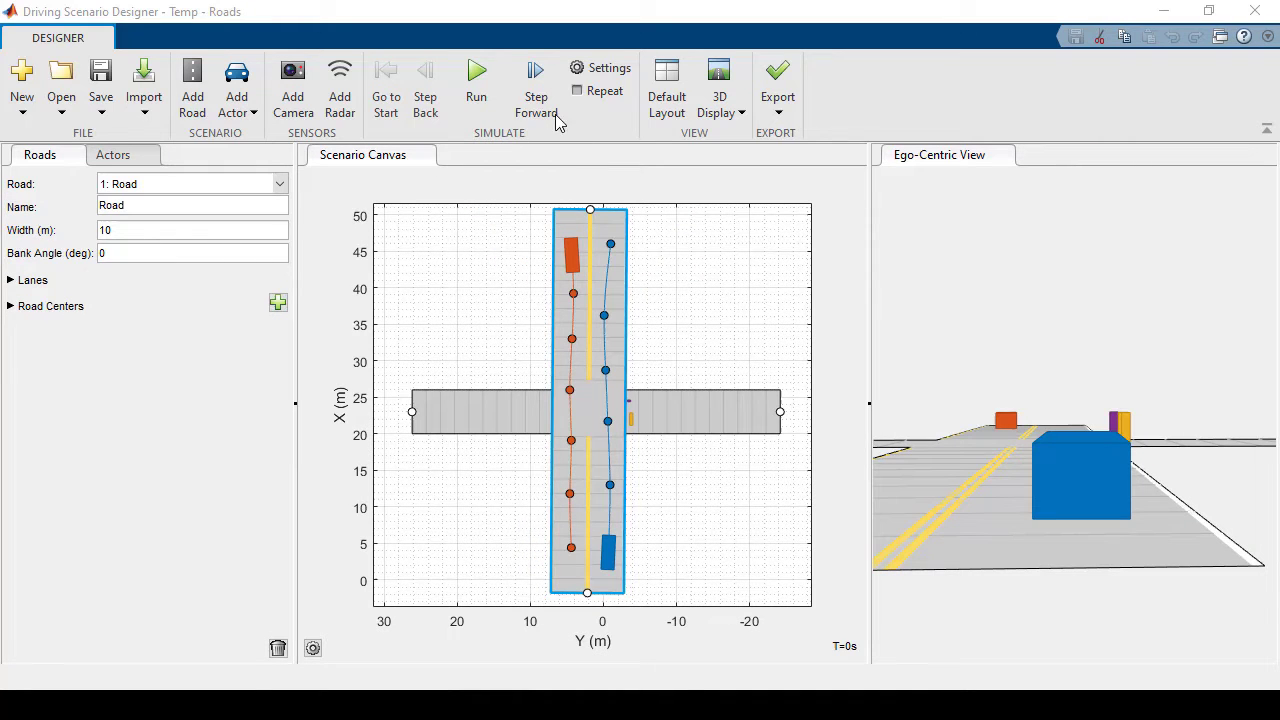
Replay the scenario from the start, then mount a forward-facing camera at the ego car's front
{"action": "left_click", "coordinate": [477, 78]}
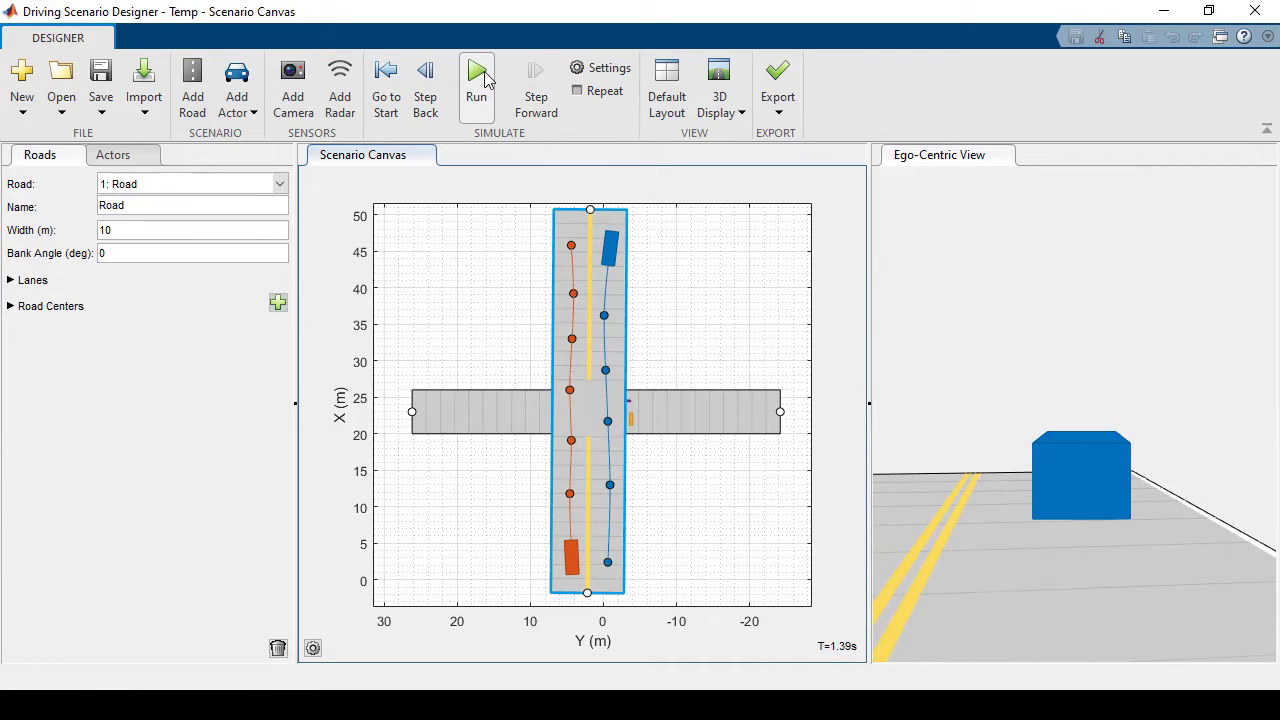
{"action": "left_click", "coordinate": [377, 104]}
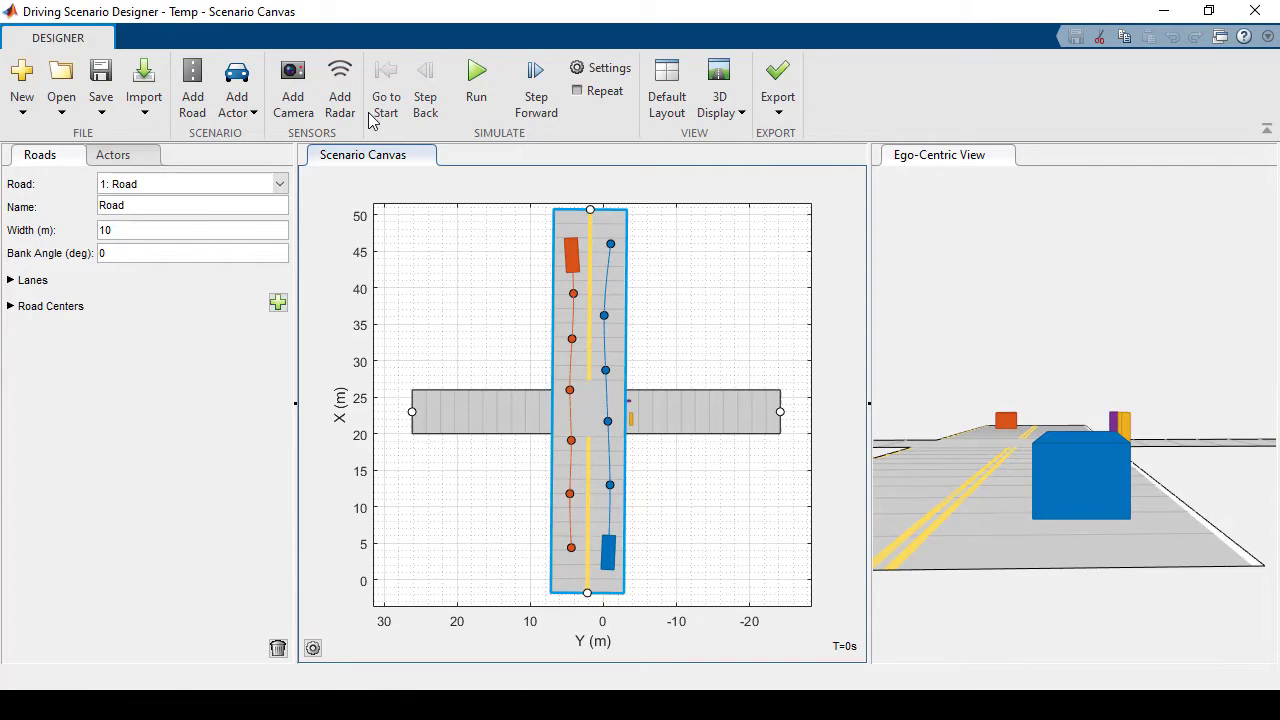
{"action": "left_click", "coordinate": [293, 104]}
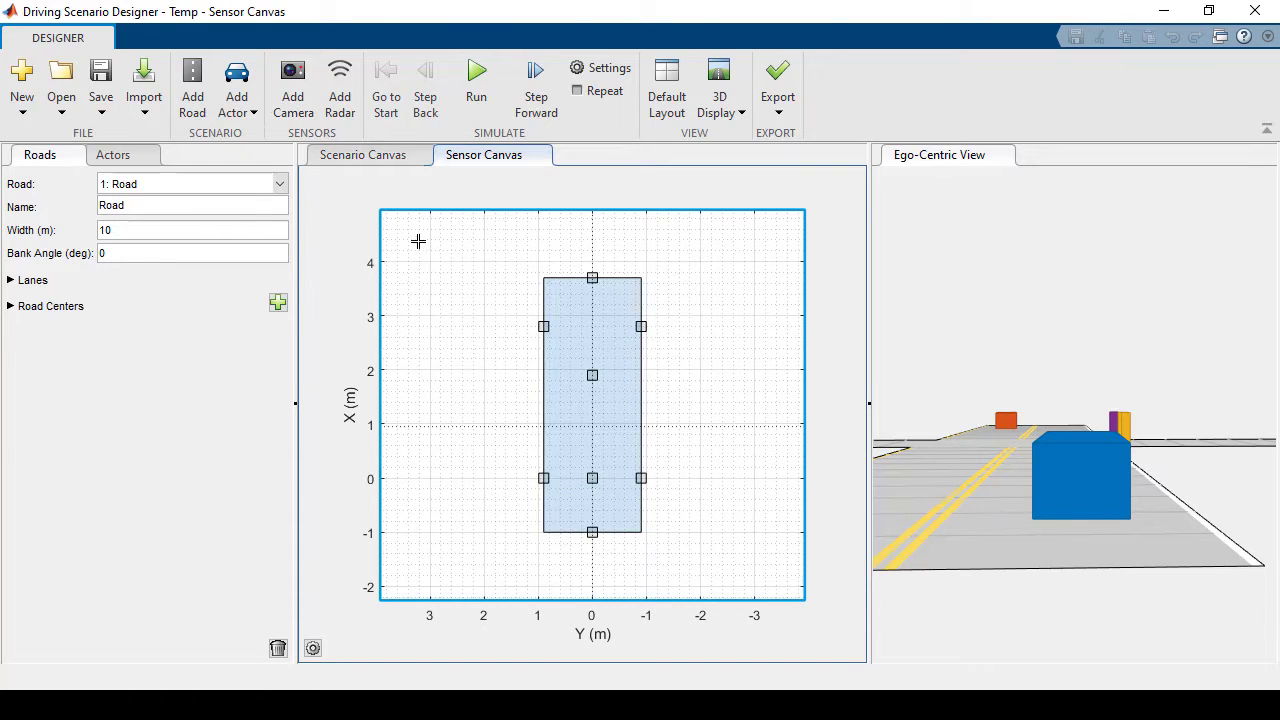
{"action": "left_click", "coordinate": [592, 372]}
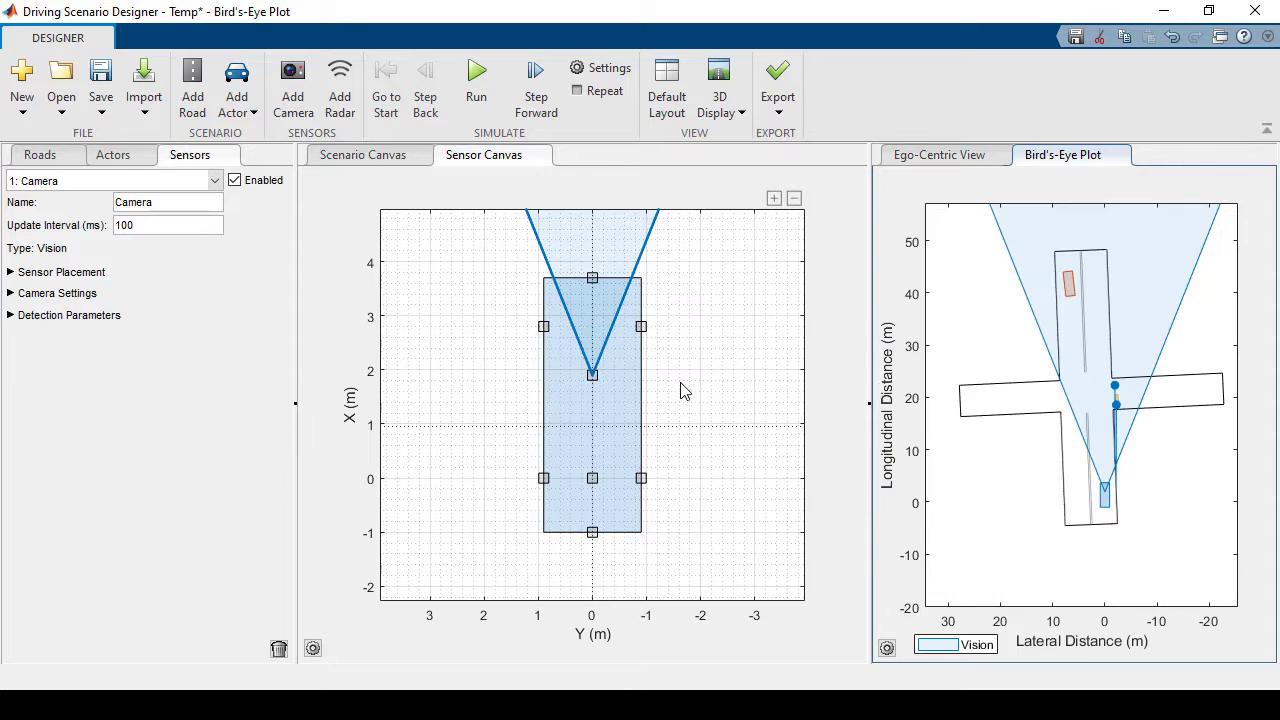
{"action": "mouse_move", "coordinate": [626, 252]}
{"action": "left_mouse_down"}
{"action": "mouse_move", "coordinate": [601, 258]}
{"action": "mouse_move", "coordinate": [613, 288]}
{"action": "mouse_move", "coordinate": [628, 235]}
{"action": "mouse_move", "coordinate": [633, 286]}
{"action": "mouse_move", "coordinate": [616, 275]}
{"action": "left_mouse_up"}
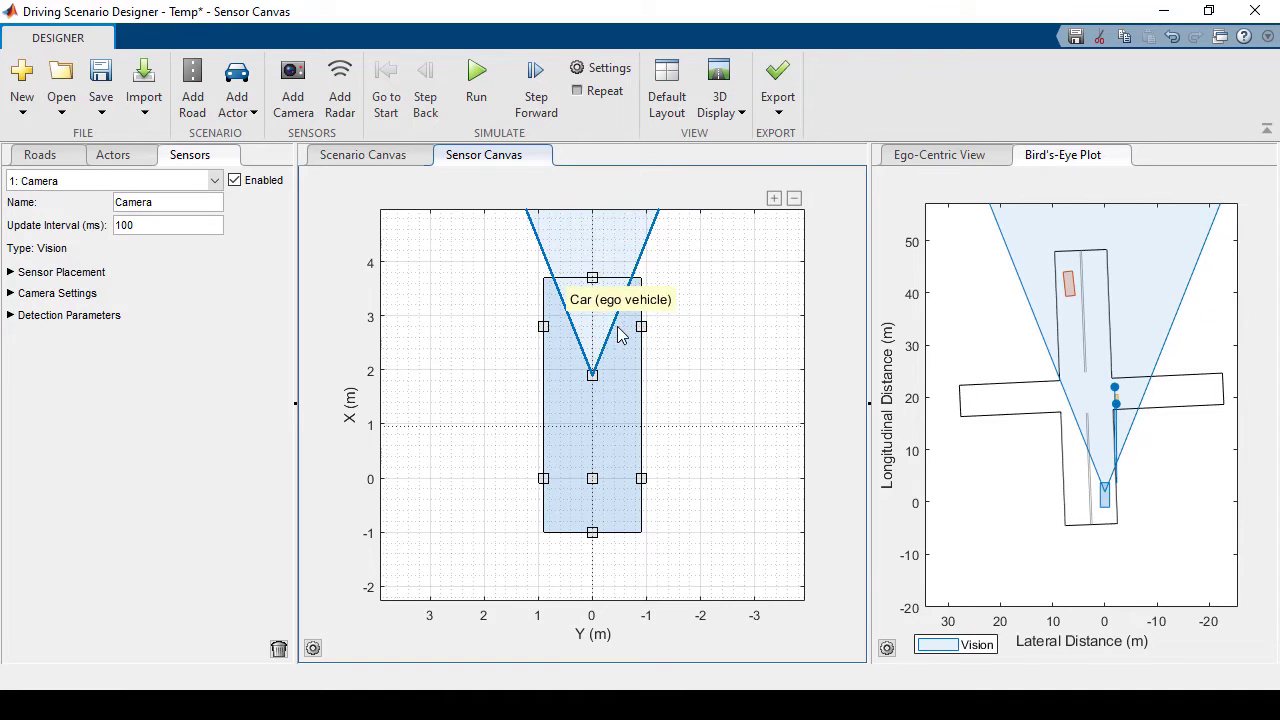
{"action": "mouse_move", "coordinate": [595, 320]}
{"action": "left_mouse_down"}
{"action": "mouse_move", "coordinate": [559, 318]}
{"action": "mouse_move", "coordinate": [631, 322]}
{"action": "mouse_move", "coordinate": [595, 306]}
{"action": "left_mouse_up"}
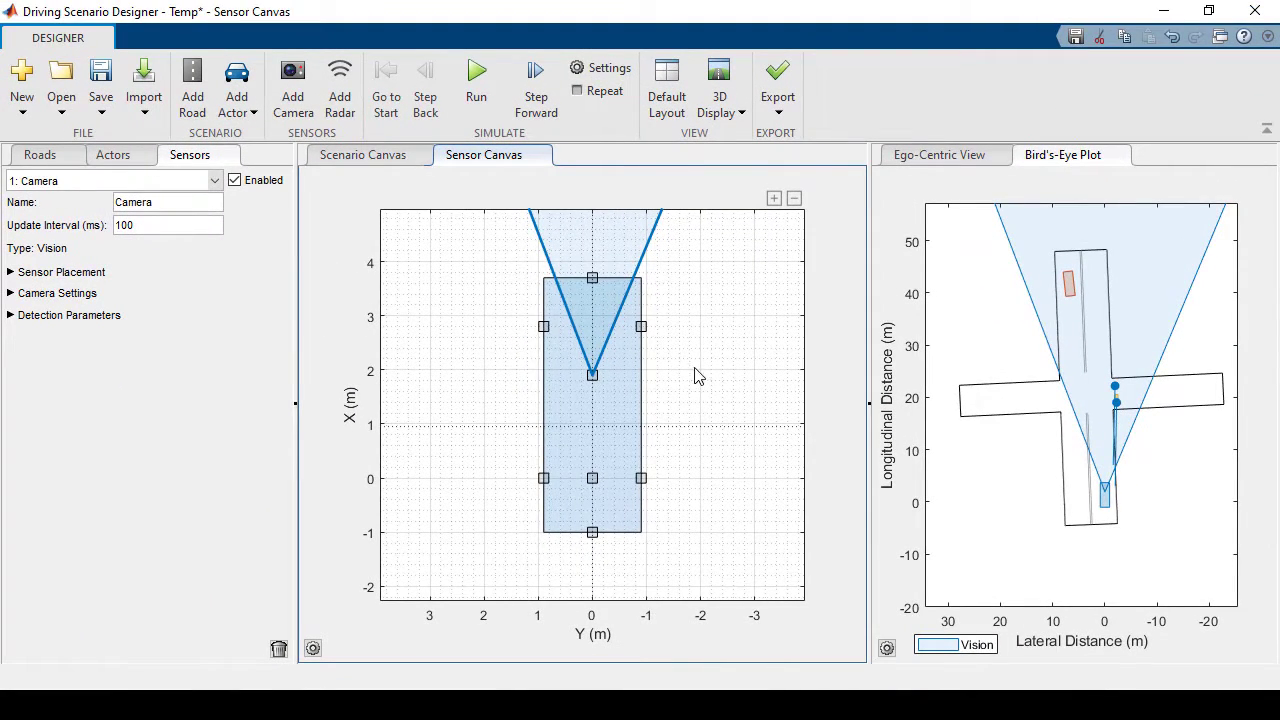
Set the front camera's yaw to 0 and its focal length X to 500
{"action": "left_click", "coordinate": [212, 320]}
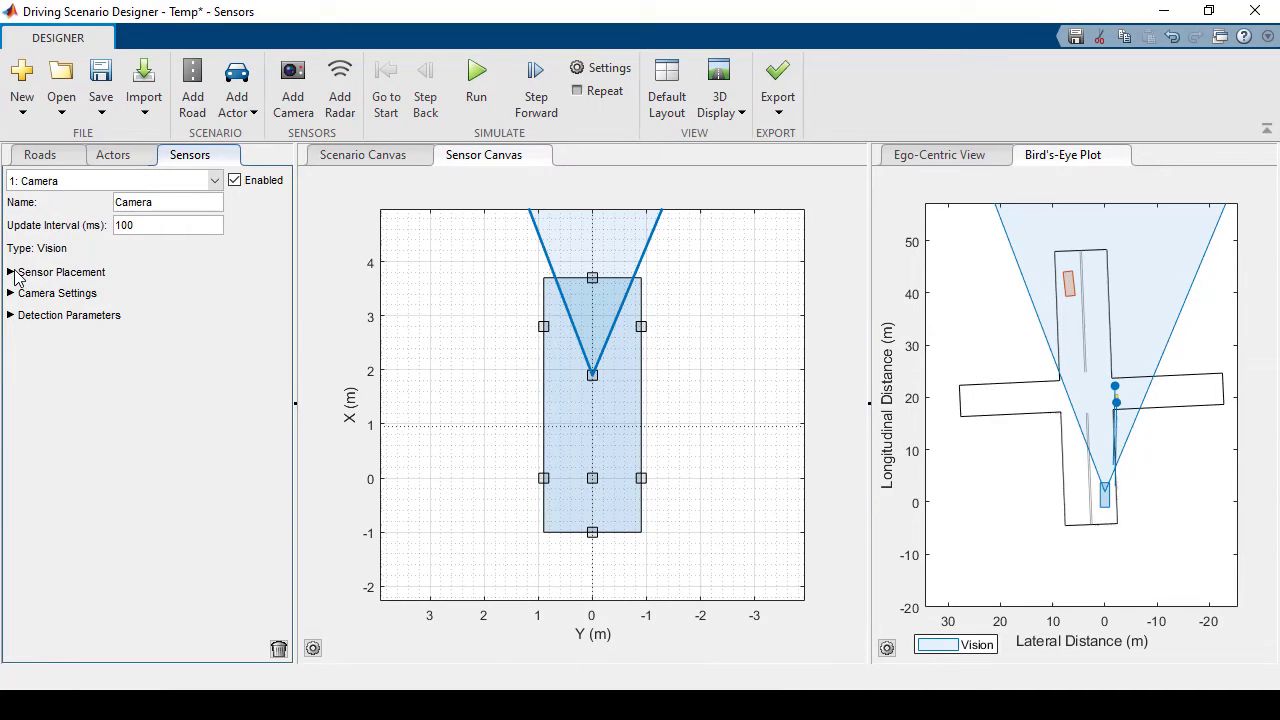
{"action": "left_click", "coordinate": [12, 274]}
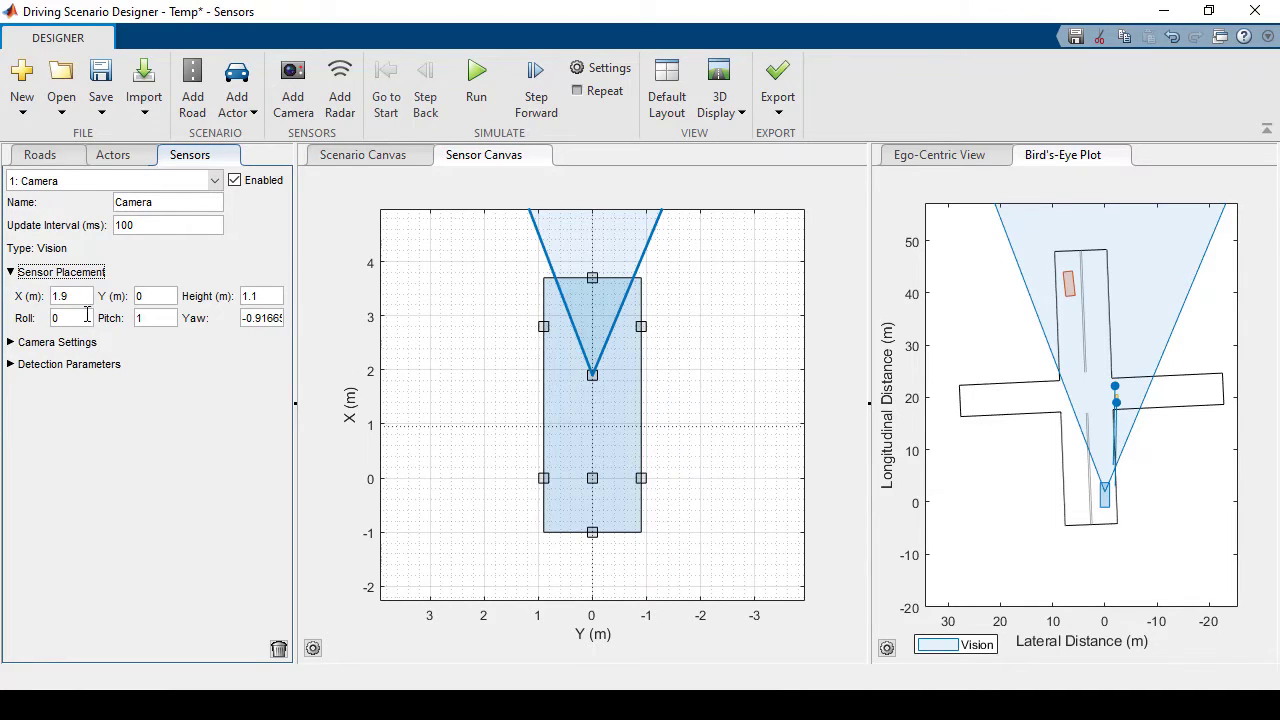
{"action": "double_click", "coordinate": [253, 320]}
{"action": "type", "text": "0"}
{"action": "key", "text": "Return"}
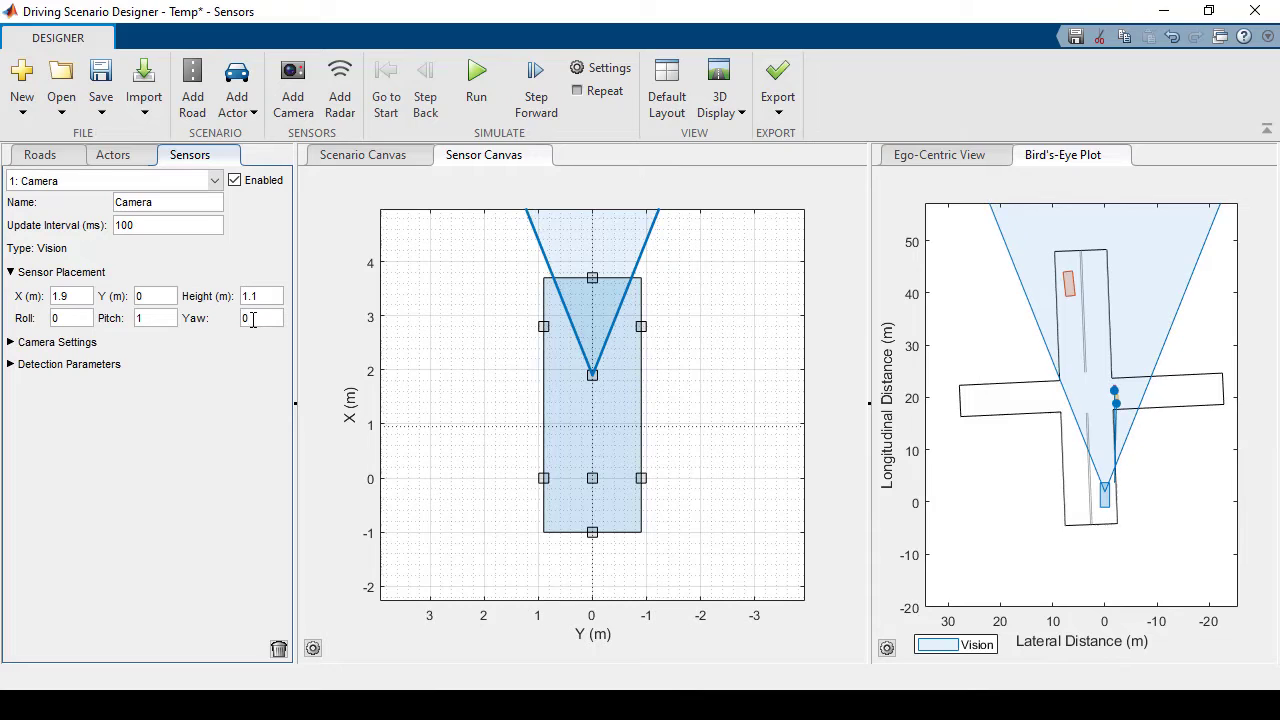
{"action": "left_click", "coordinate": [11, 342]}
{"action": "double_click", "coordinate": [115, 369]}
{"action": "type", "text": "500"}
{"action": "key", "text": "Return"}
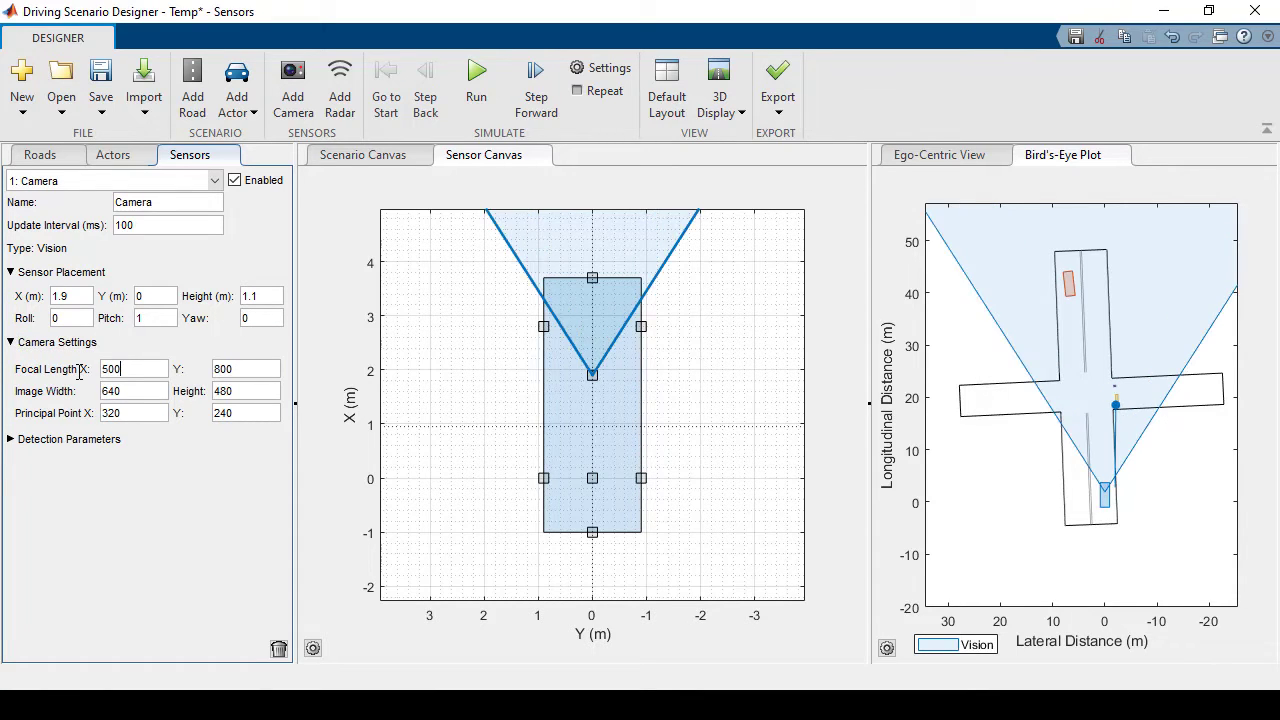
Set the detection type to Objects & Lanes and expand the sensor limits, lane and accuracy settings
{"action": "left_click", "coordinate": [11, 440]}
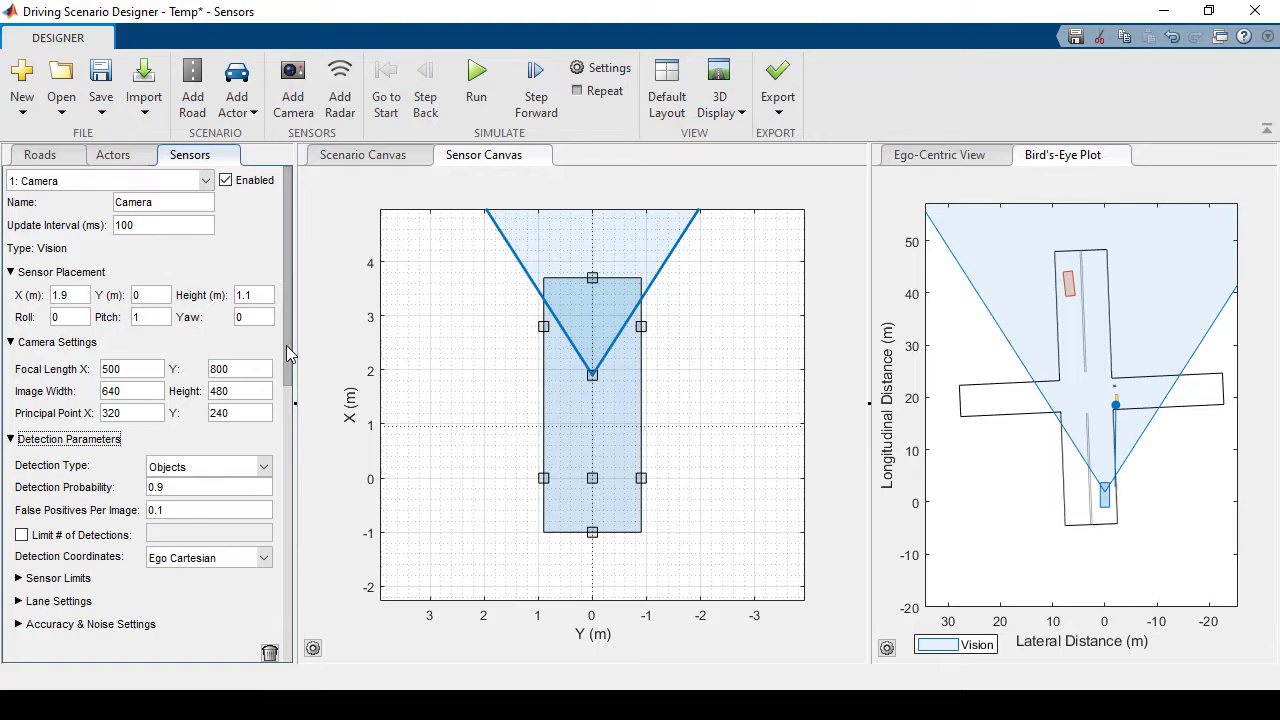
{"action": "left_click", "coordinate": [263, 464]}
{"action": "left_click", "coordinate": [262, 500]}
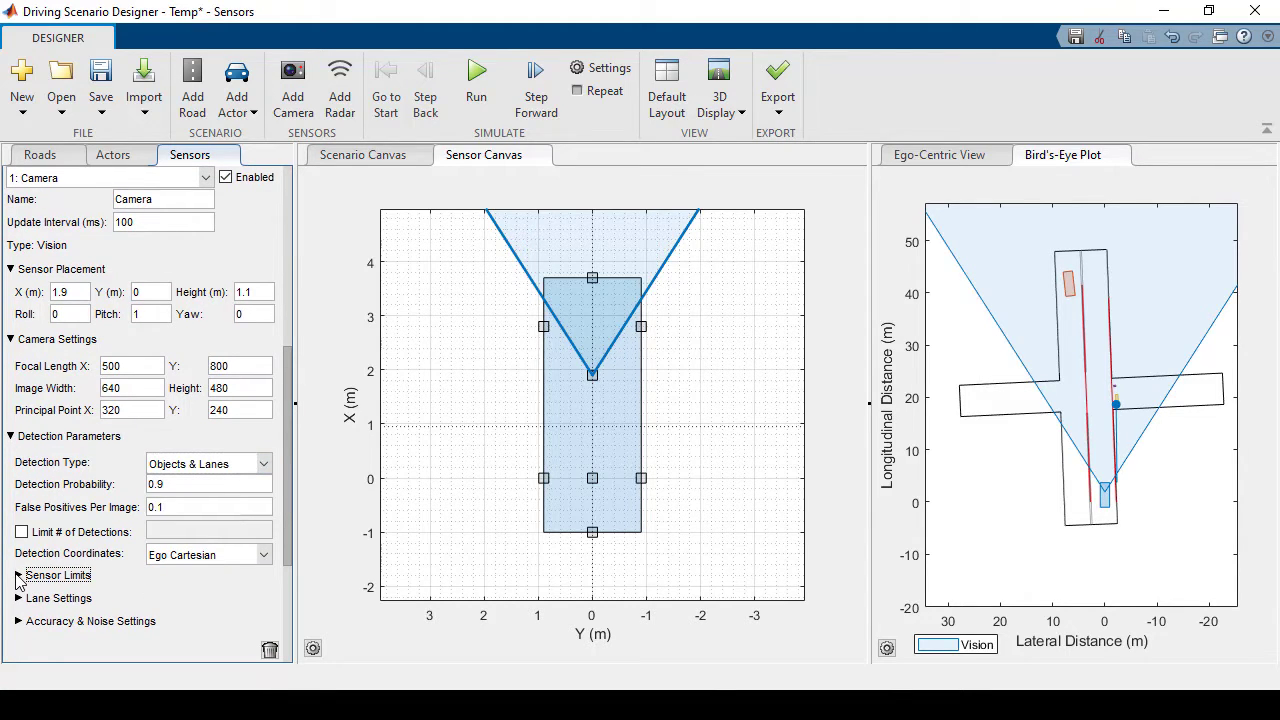
{"action": "left_click", "coordinate": [20, 577]}
{"action": "left_click_drag", "start_coordinate": [288, 372], "coordinate": [157, 652]}
{"action": "left_click", "coordinate": [18, 597]}
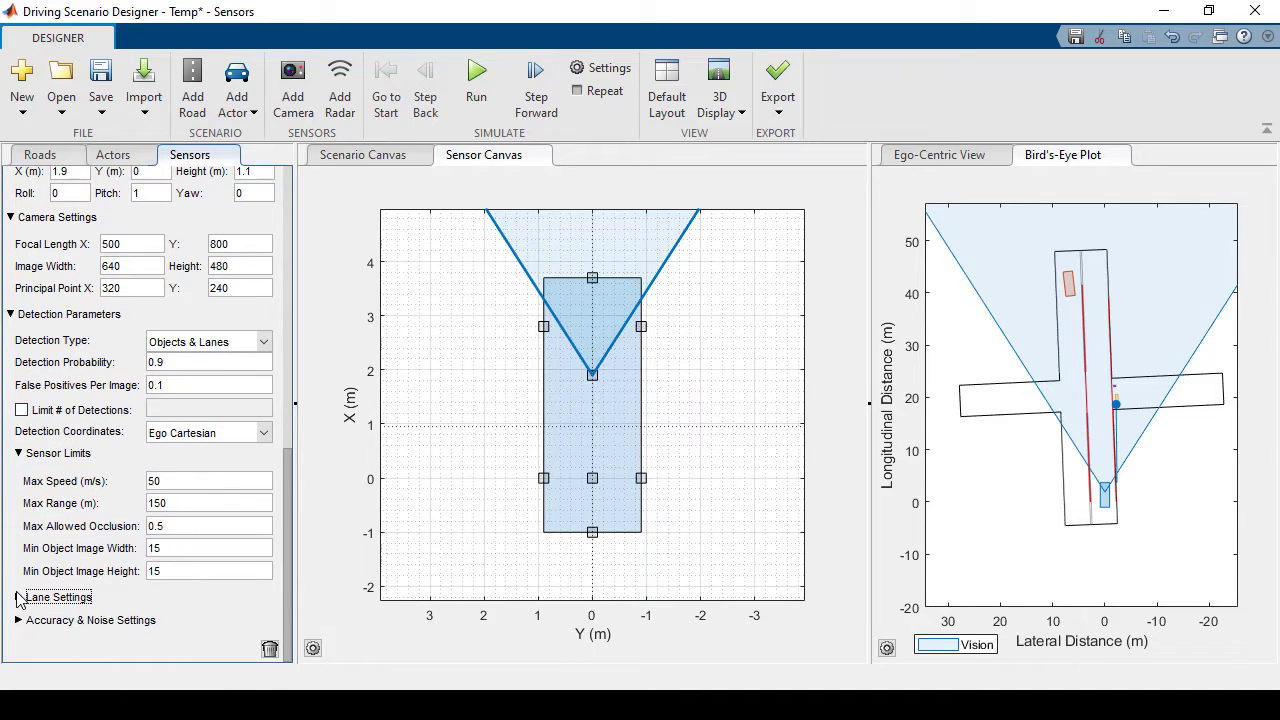
{"action": "scroll", "coordinate": [22, 640], "scroll_direction": "down", "scroll_amount": 2}
{"action": "left_click", "coordinate": [22, 660]}
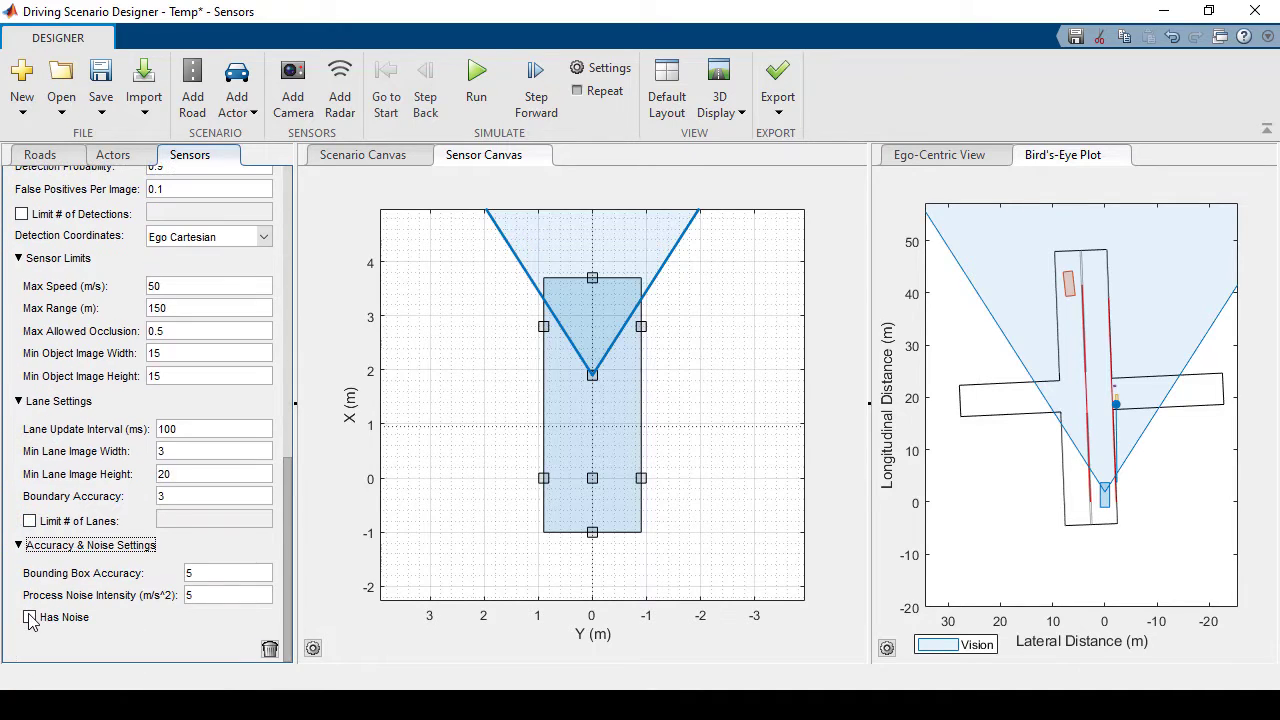
Mount a backward-facing camera at the ego car's rear mounting point and pan to its coverage
{"action": "left_click", "coordinate": [311, 423]}
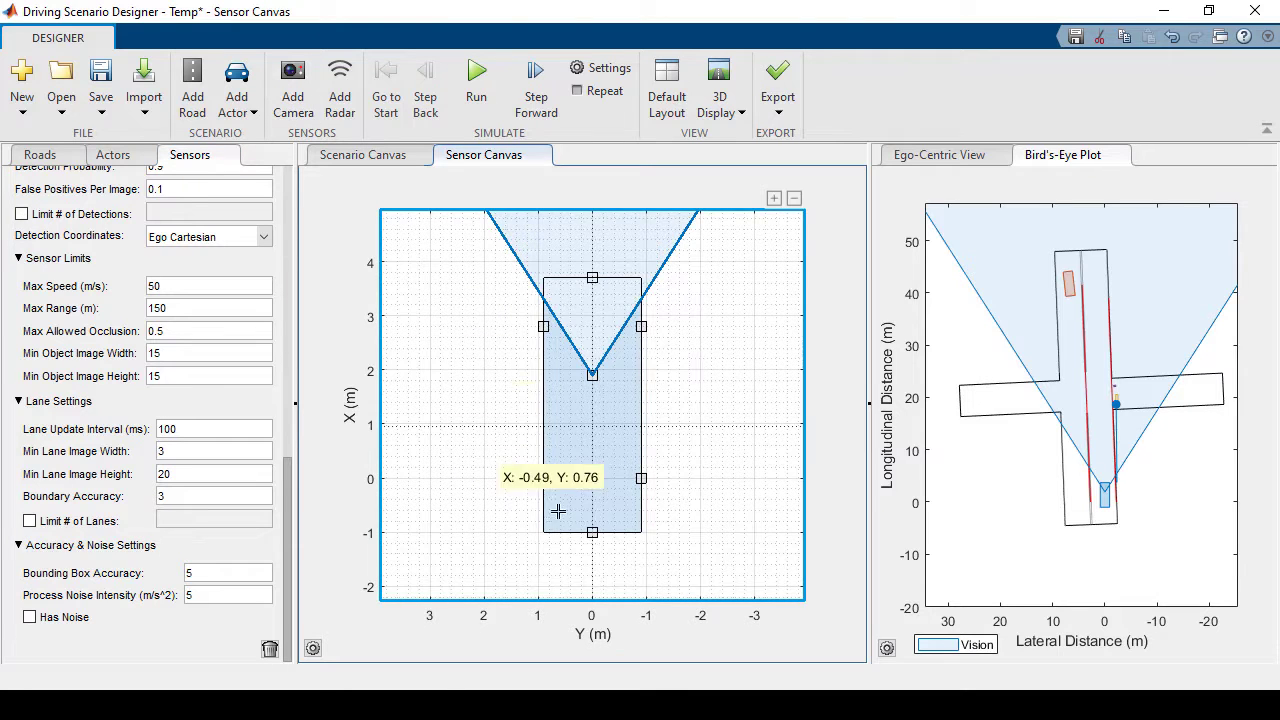
{"action": "left_click", "coordinate": [591, 531]}
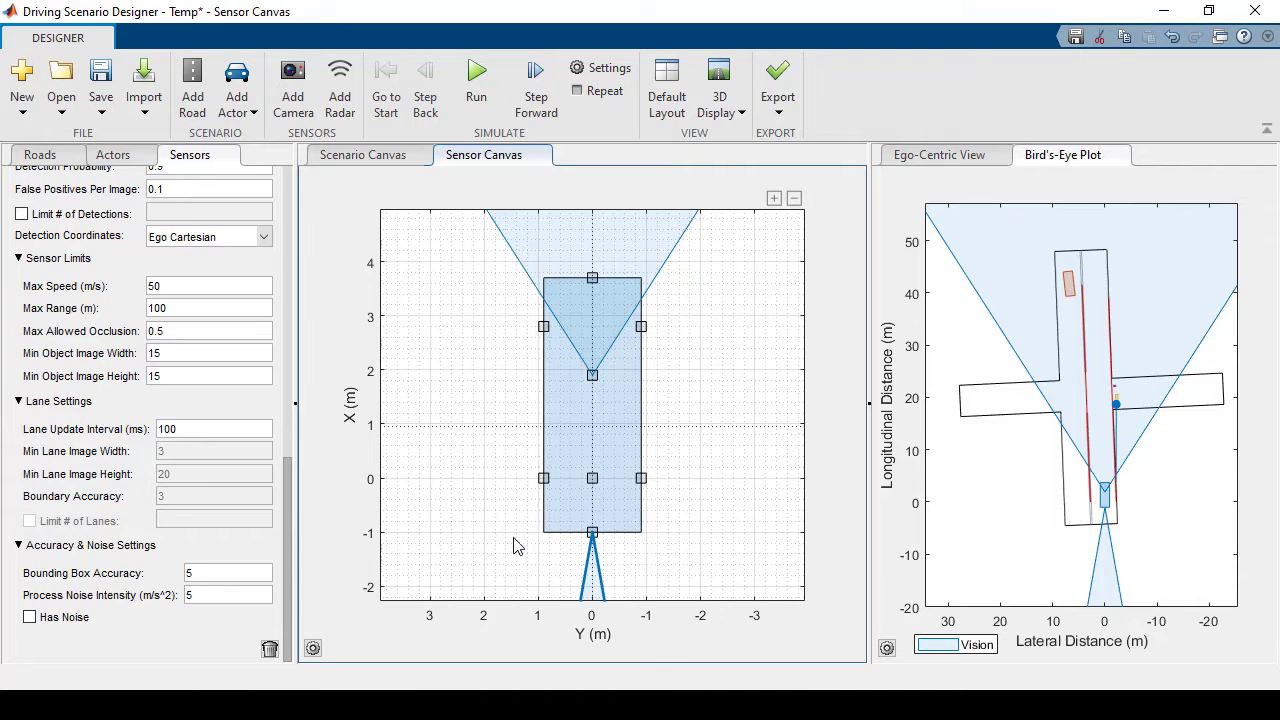
{"action": "scroll", "coordinate": [512, 492], "scroll_direction": "down", "scroll_amount": 2}
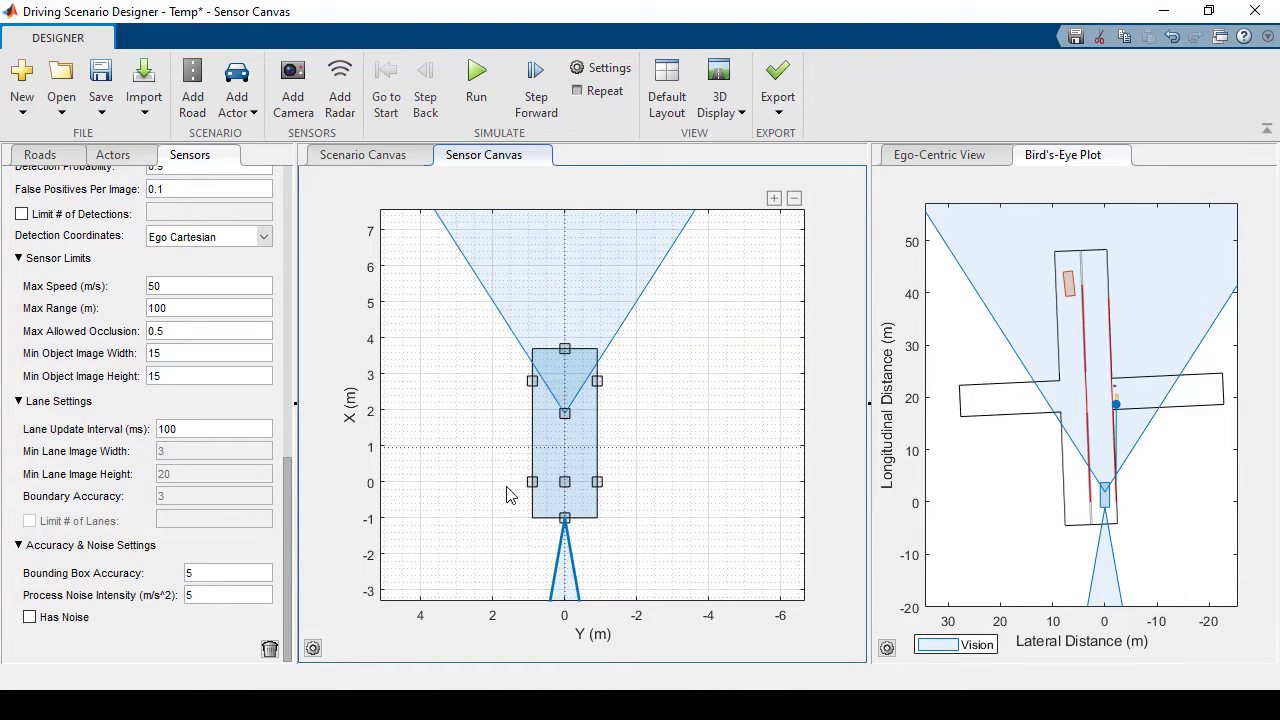
{"action": "mouse_move", "coordinate": [507, 493]}
{"action": "left_mouse_down"}
{"action": "mouse_move", "coordinate": [523, 466]}
{"action": "mouse_move", "coordinate": [512, 470]}
{"action": "left_mouse_up"}
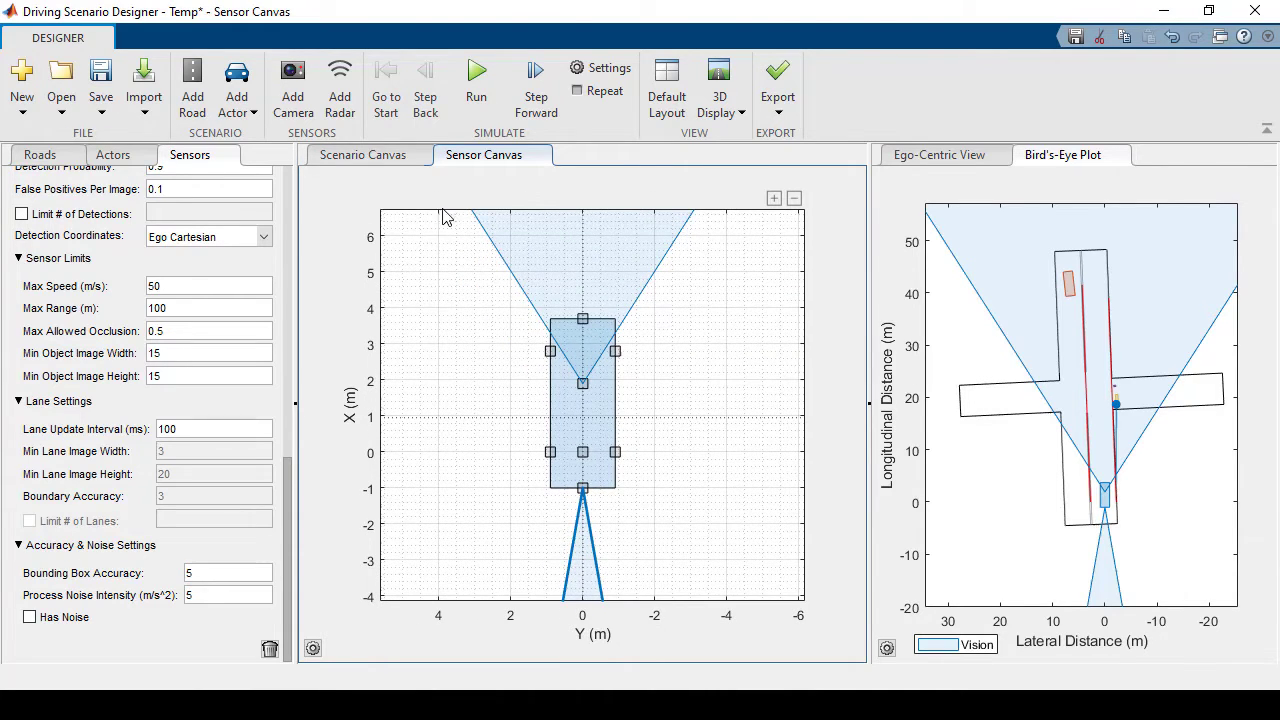
Place a radar at the ego car's front (X 3.7 m, Y 0) and expand its detection parameters
{"action": "left_click", "coordinate": [338, 95]}
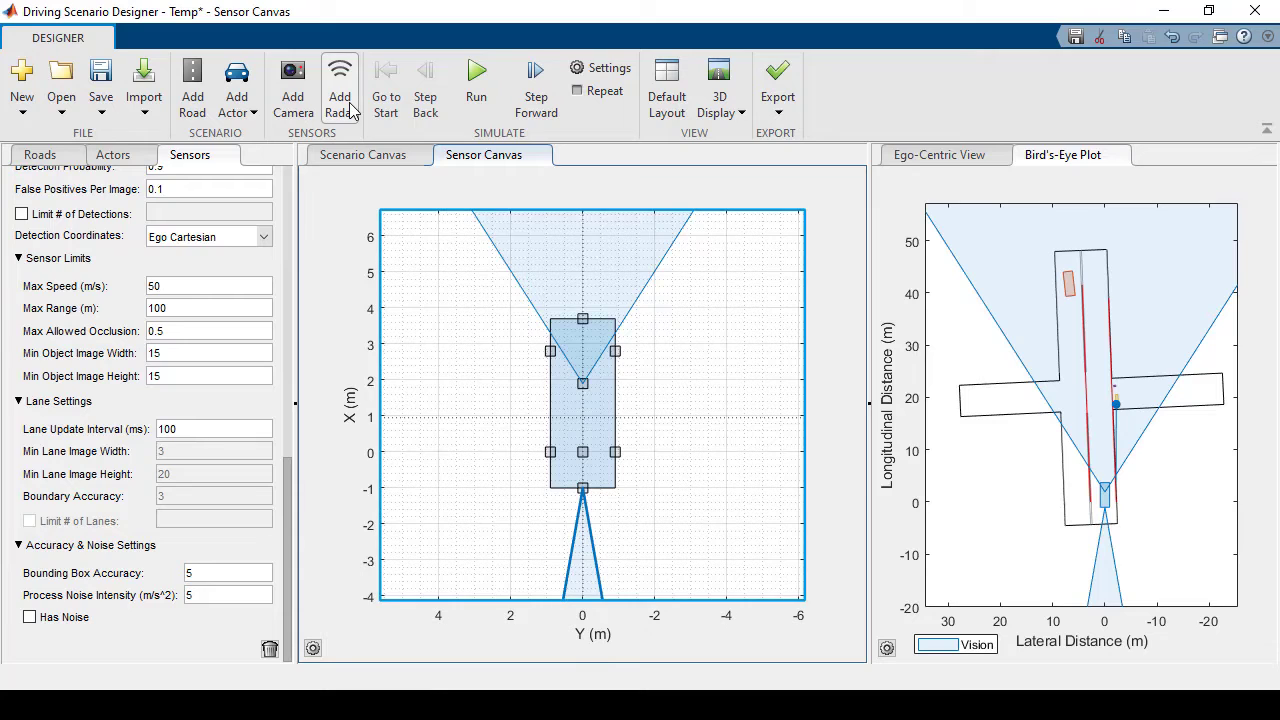
{"action": "left_click", "coordinate": [582, 320]}
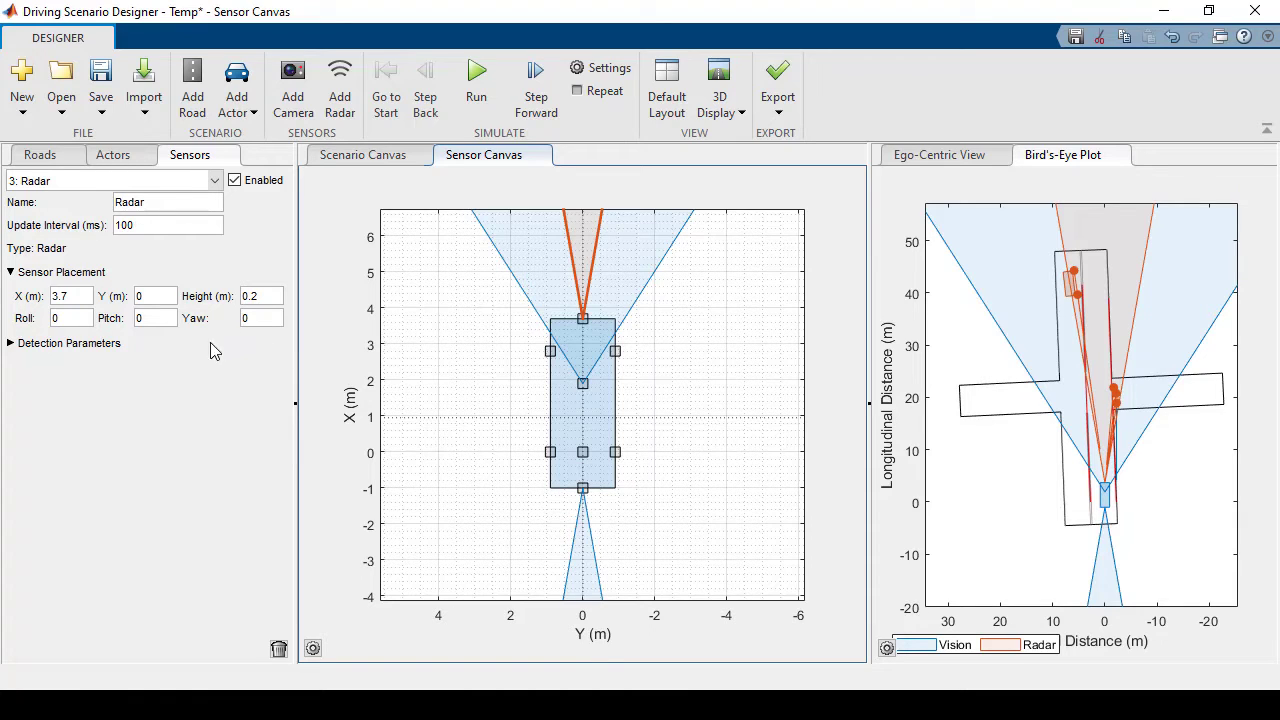
{"action": "left_click", "coordinate": [12, 345]}
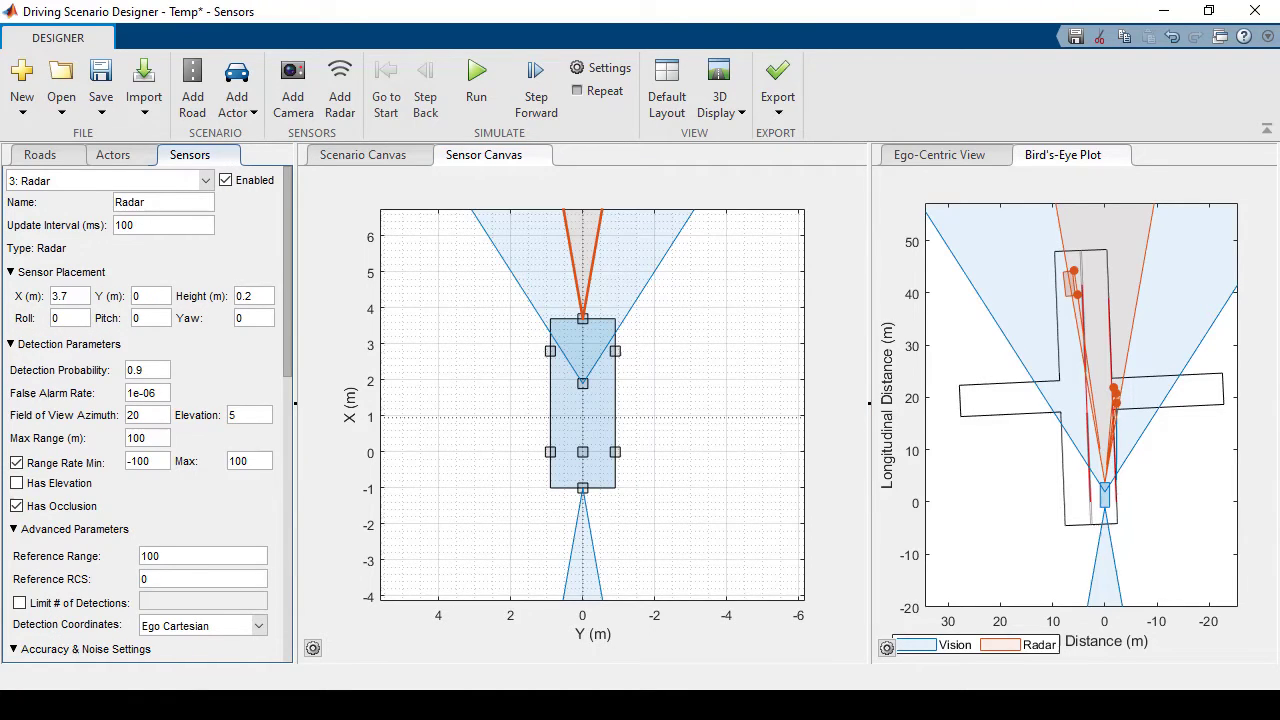
Run the simulation with both cameras and the radar, then show the export options
{"action": "left_click", "coordinate": [477, 100]}
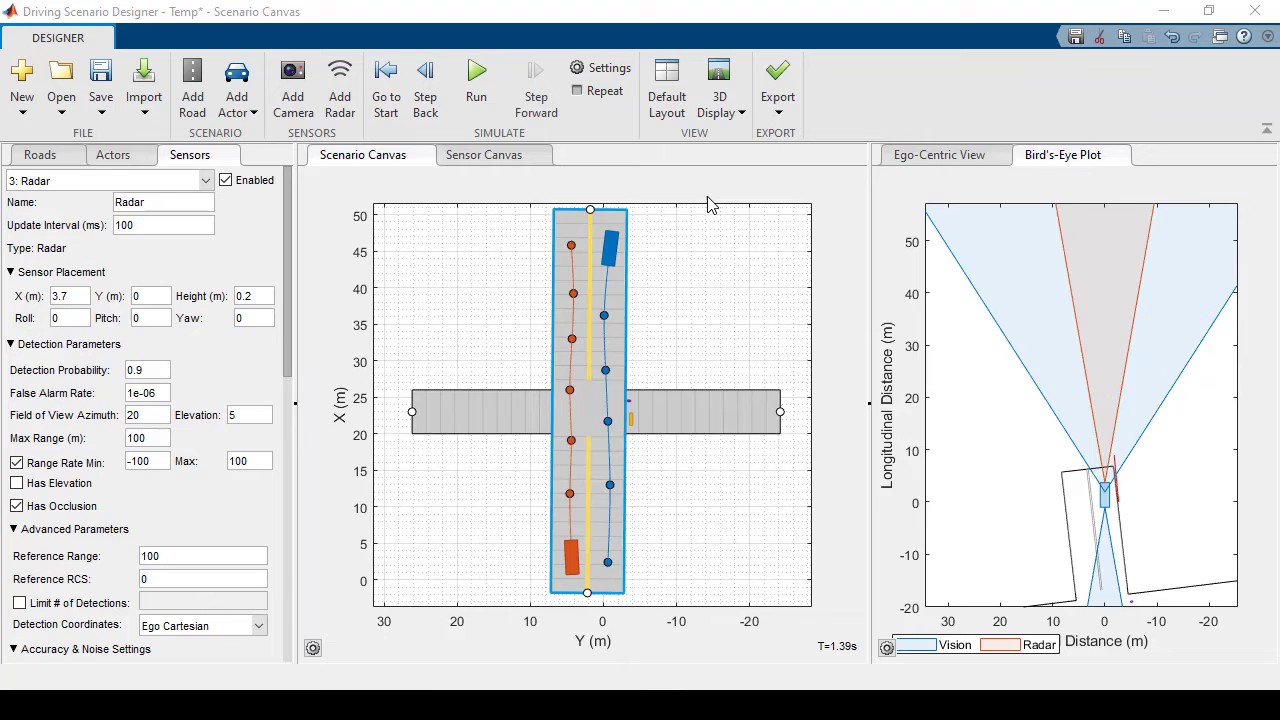
{"action": "left_click", "coordinate": [779, 112]}
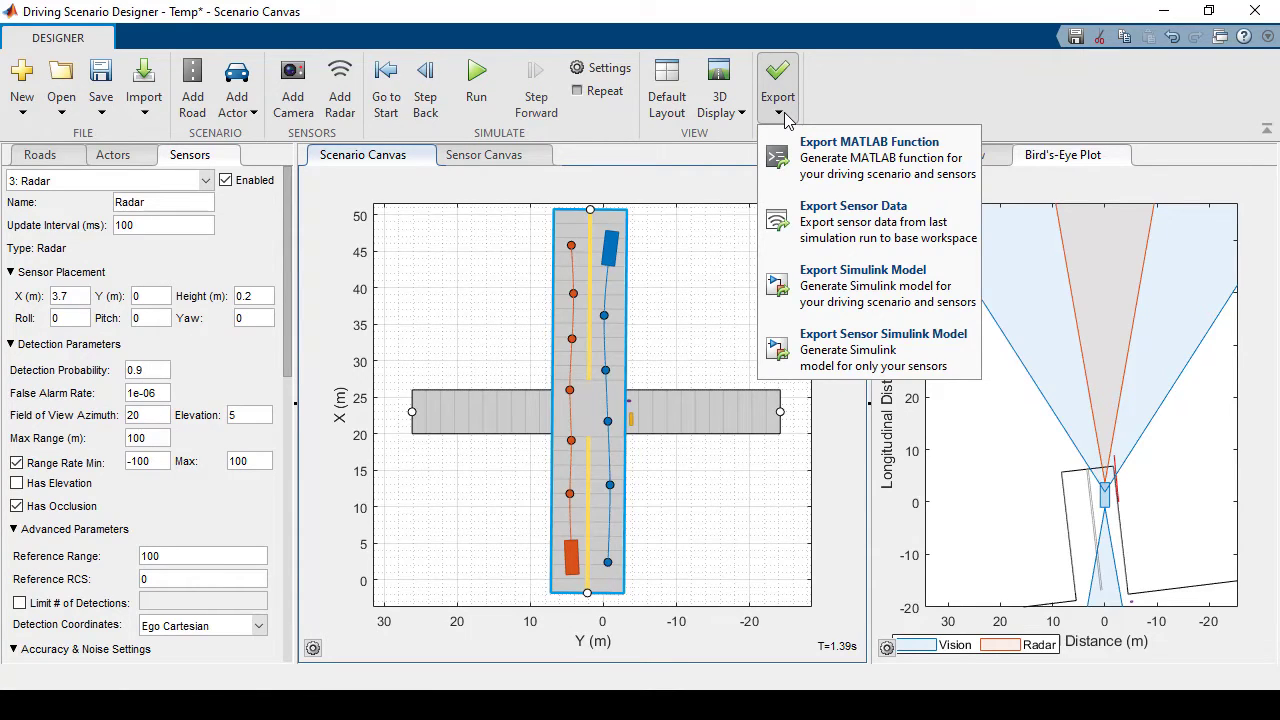
Export the scenario as the MATLAB function Temp and change its speed from 30 to 40
{"action": "left_click", "coordinate": [803, 169]}
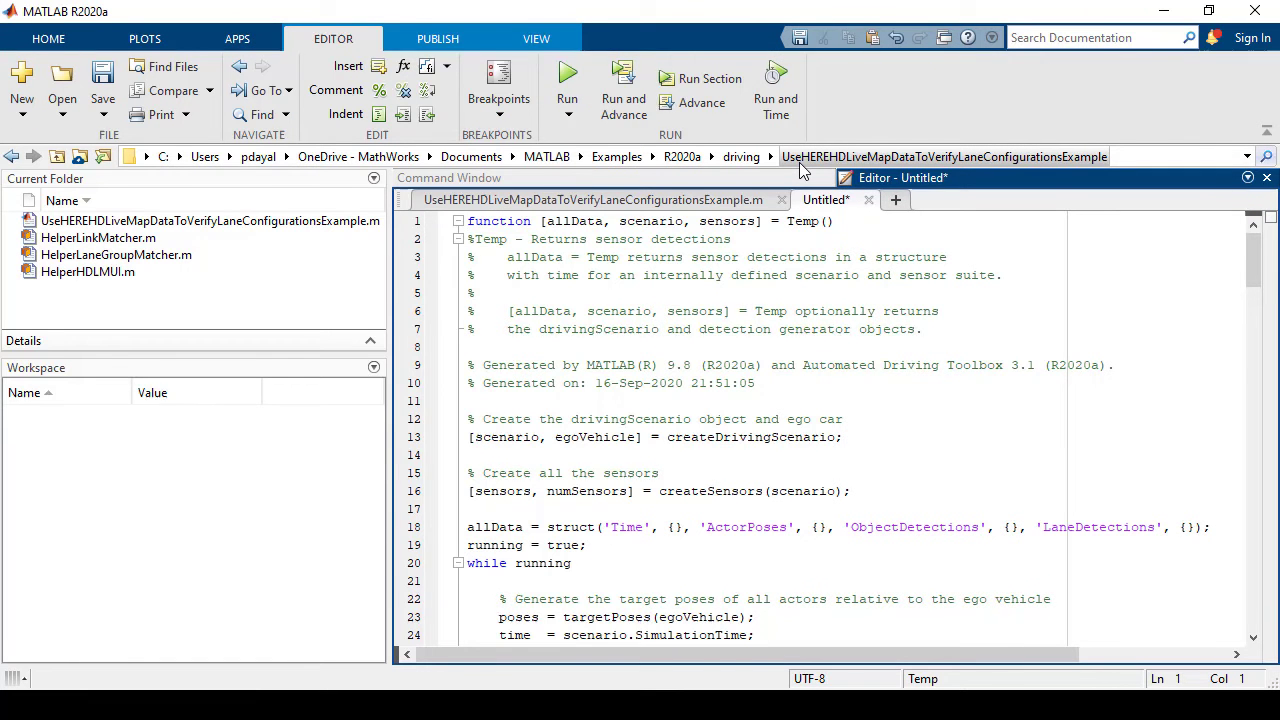
{"action": "left_click", "coordinate": [1253, 637]}
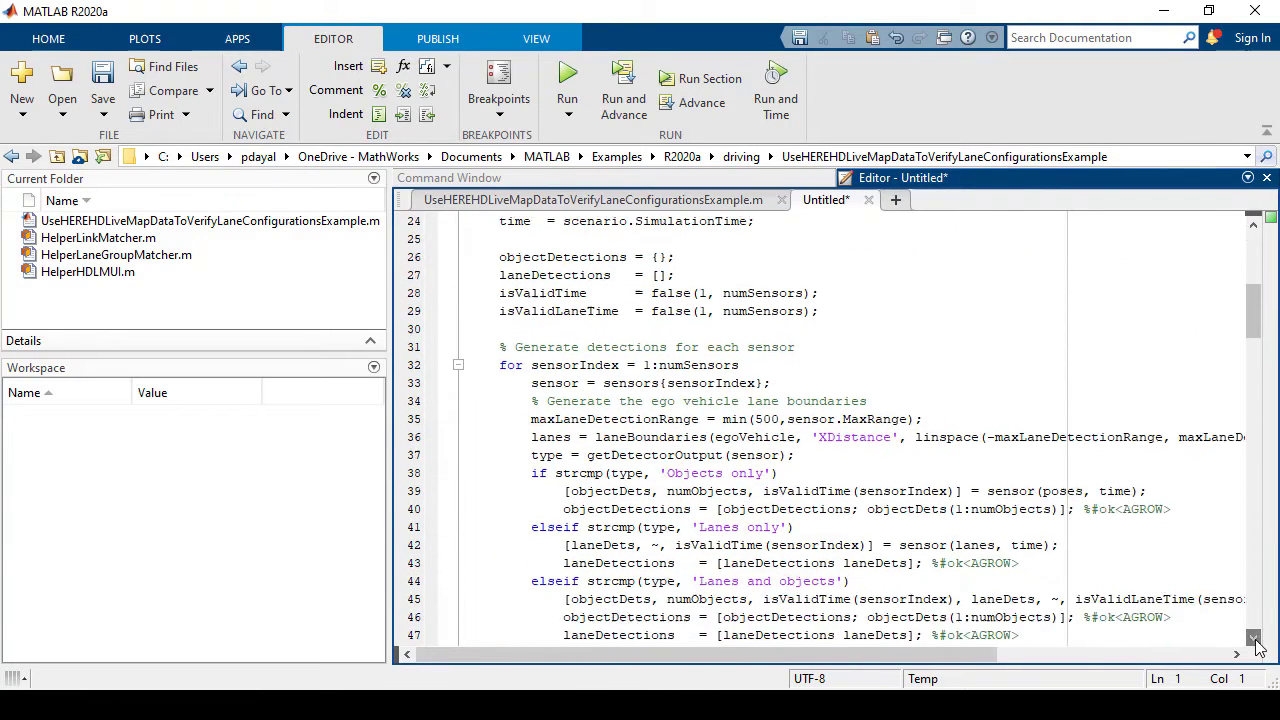
{"action": "left_click_drag", "start_coordinate": [1254, 638], "coordinate": [1254, 638]}
{"action": "left_click_drag", "start_coordinate": [549, 473], "coordinate": [532, 473]}
{"action": "type", "text": "40"}
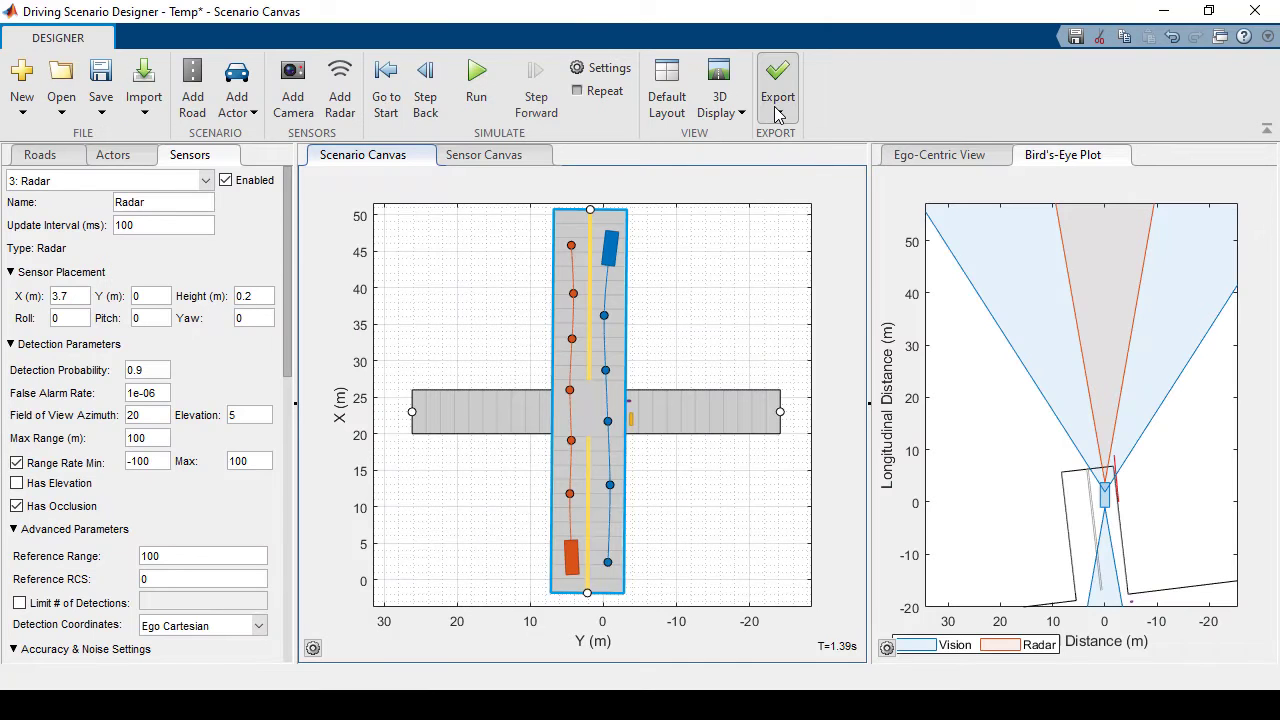
Export the simulation's sensor data to the workspace as the variable sensorData
{"action": "left_click", "coordinate": [778, 108]}
{"action": "left_click", "coordinate": [812, 247]}
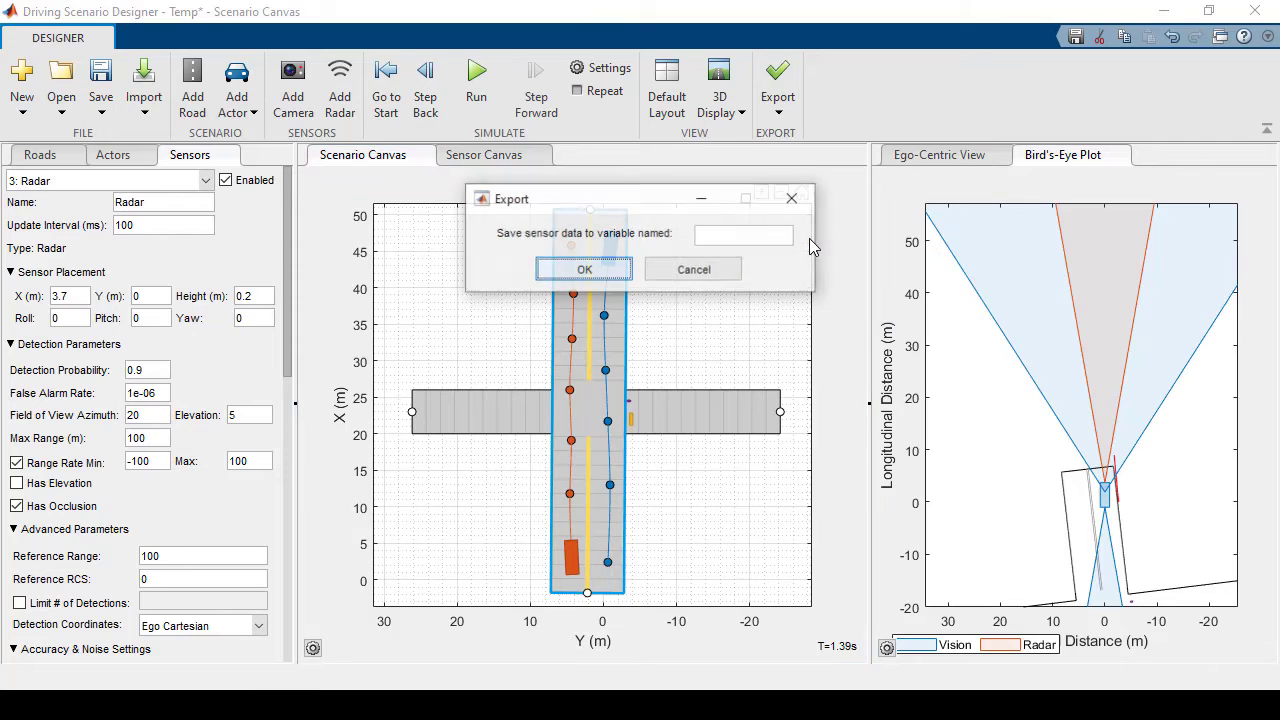
{"action": "type", "text": "sensorData"}
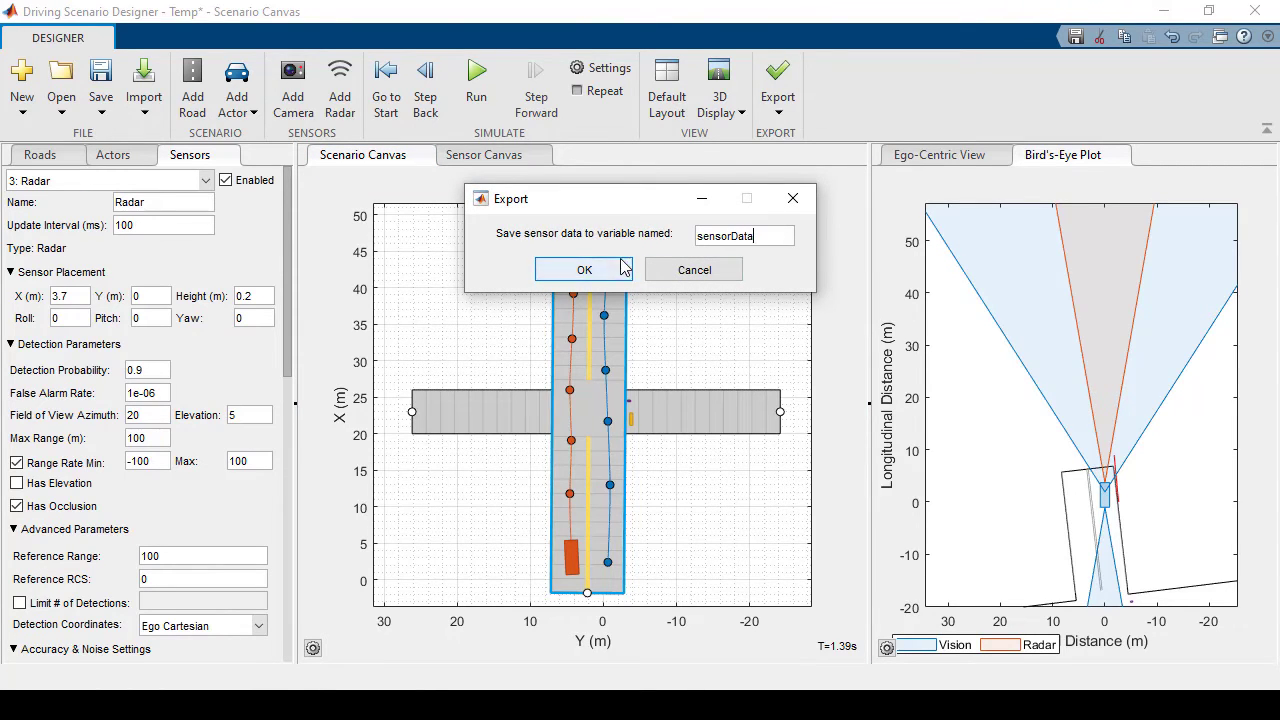
{"action": "key", "text": "Return"}
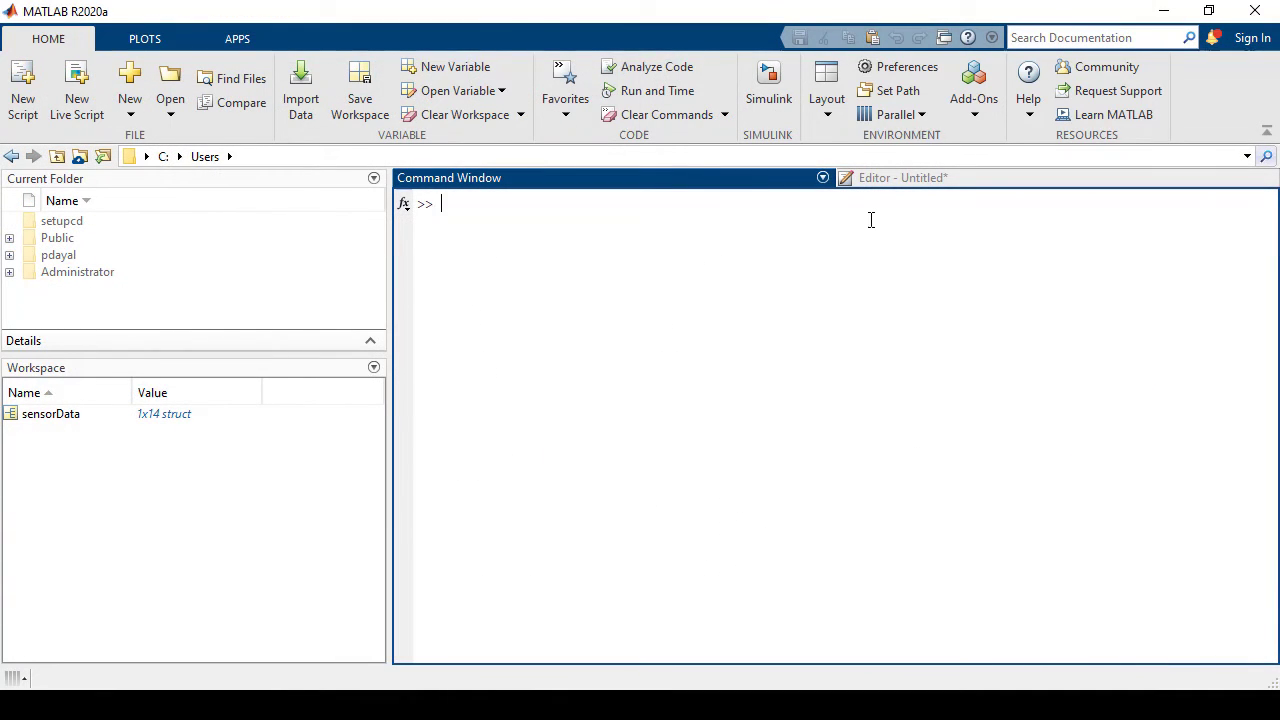
Display sensorData, sensorData.ActorPoses and sensorData.LaneDetections, then export a Simulink model of scenario and sensors
{"action": "type", "text": "sensorData"}
{"action": "key", "text": "Return"}
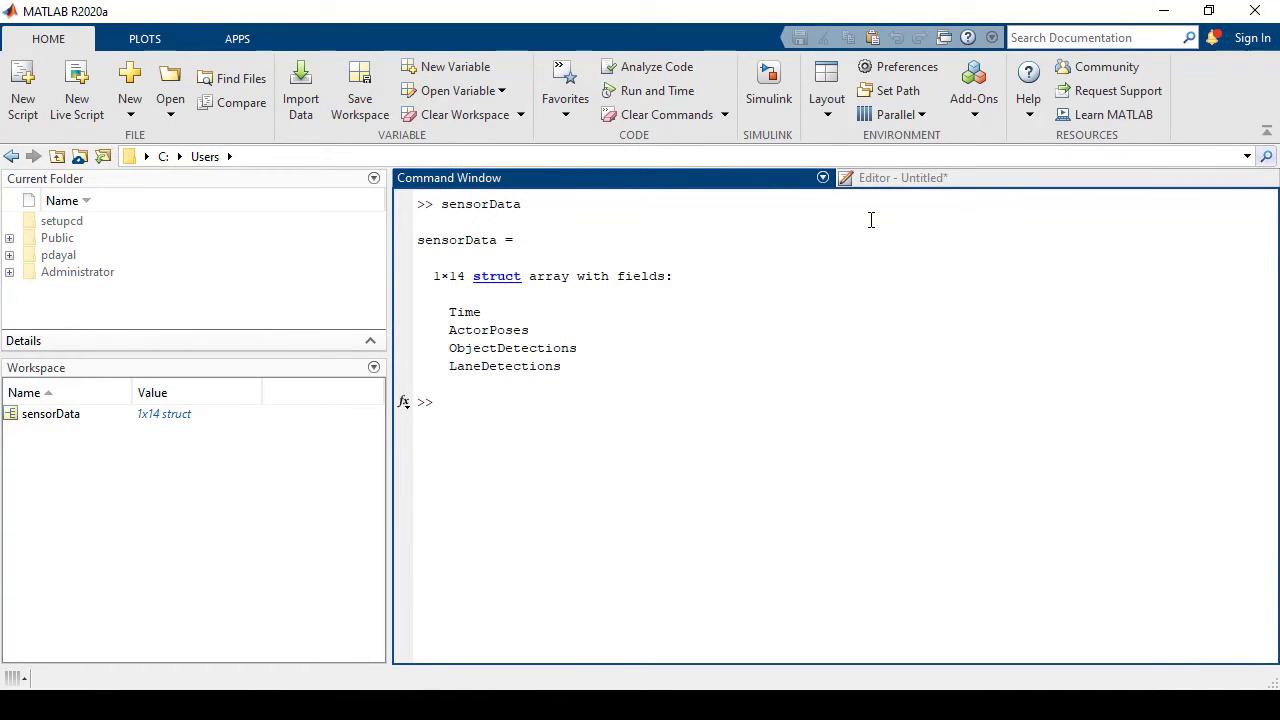
{"action": "type", "text": "sensorData.ActorPoses"}
{"action": "key", "text": "Return"}
{"action": "type", "text": "sensor"}
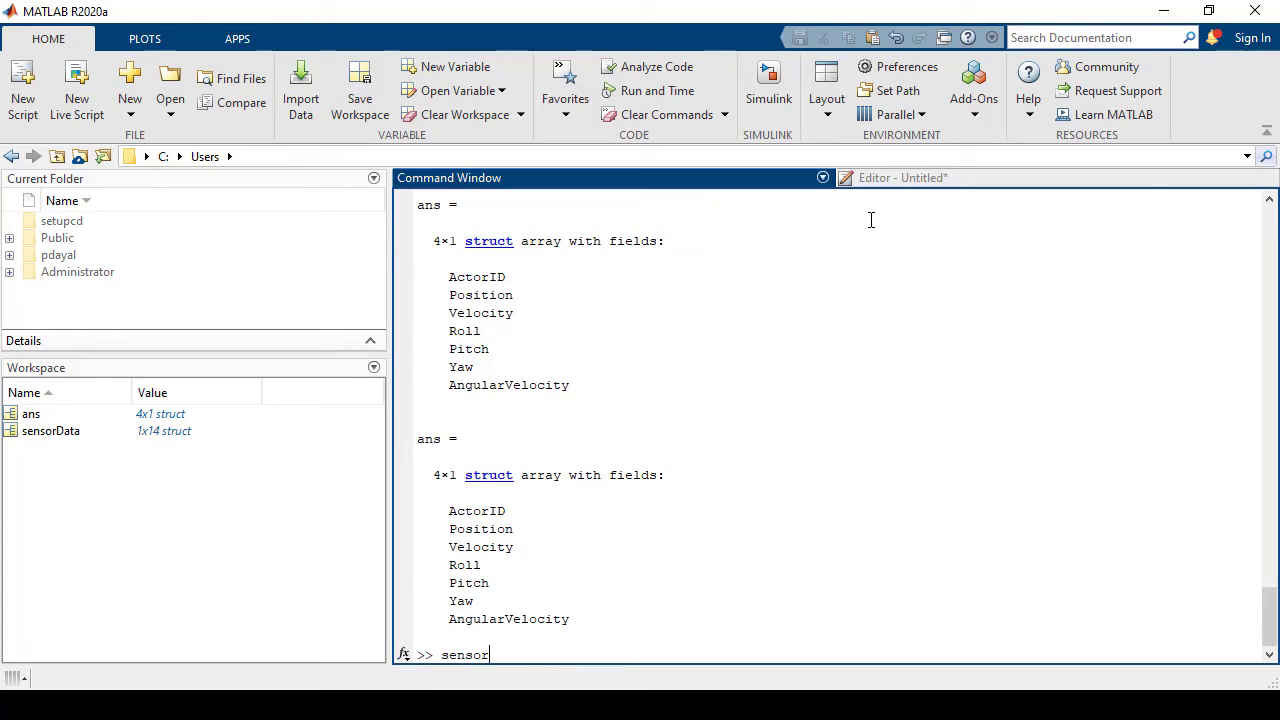
{"action": "type", "text": "Data.LaneDetections"}
{"action": "key", "text": "Return"}
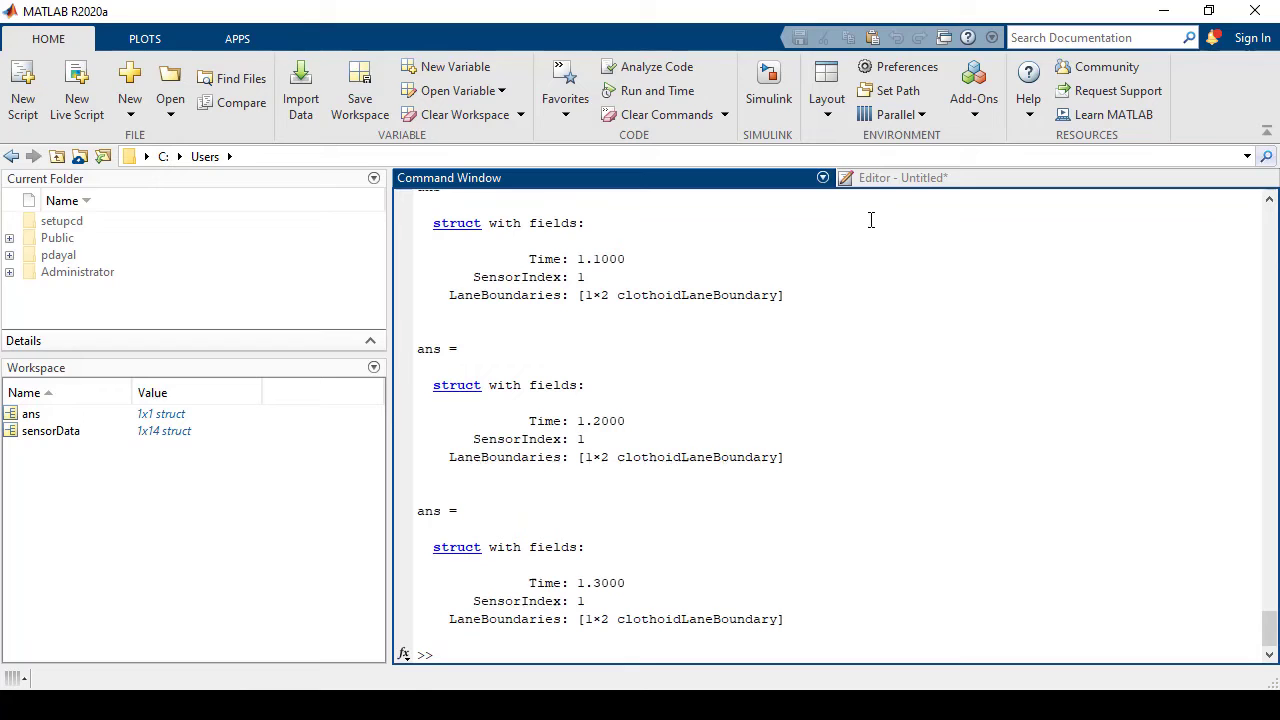
{"action": "left_click", "coordinate": [779, 112]}
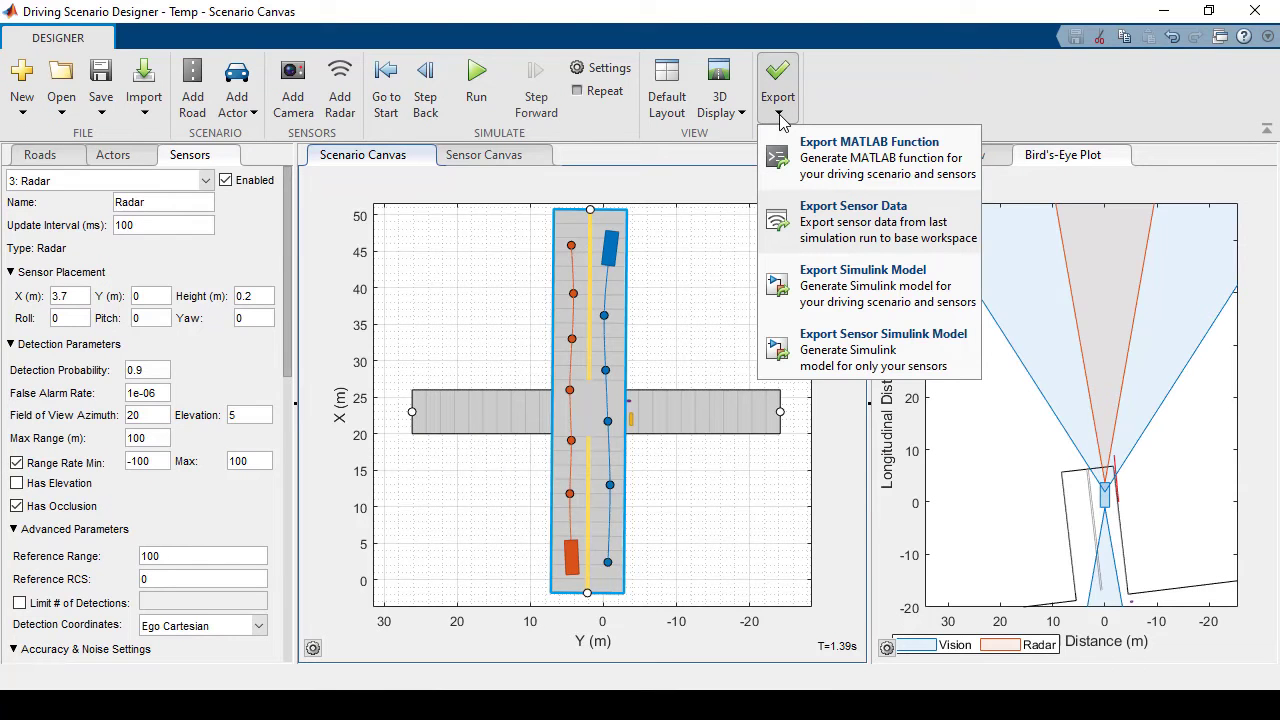
{"action": "left_click", "coordinate": [821, 280]}
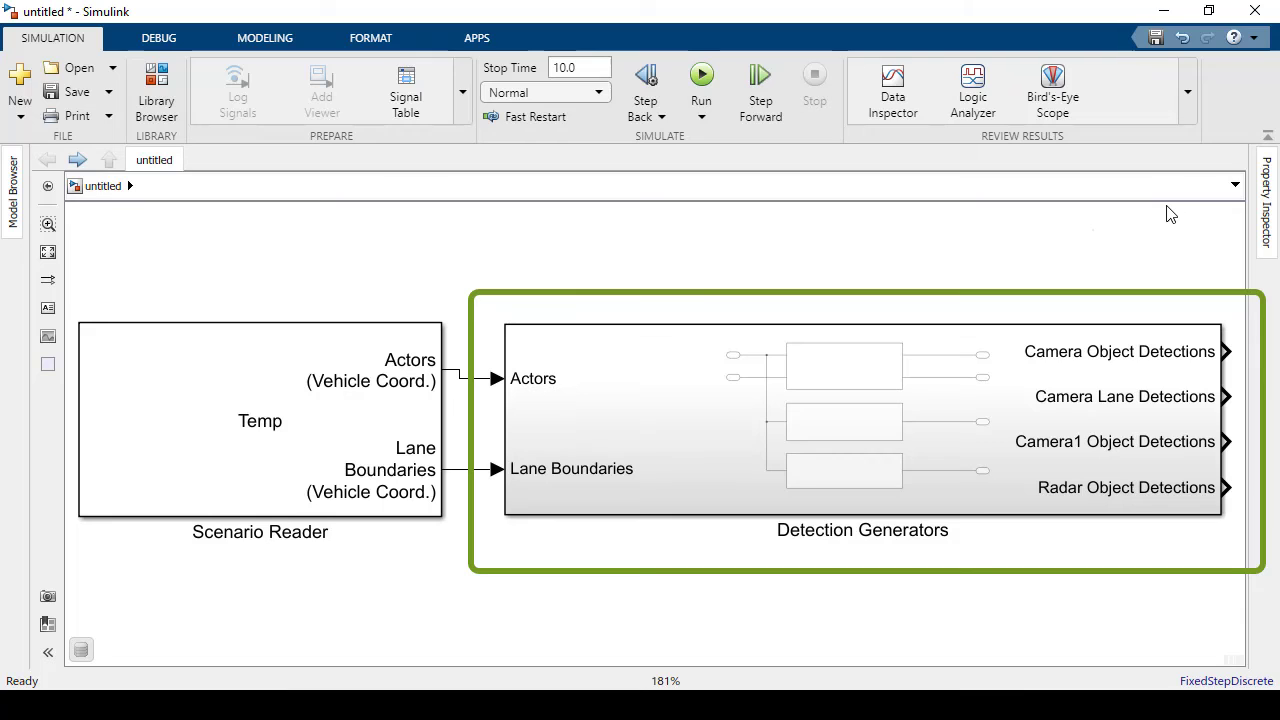
Open the Detection Generators block to view the Camera, Camera1 and Radar detectors
{"action": "double_click", "coordinate": [998, 382]}
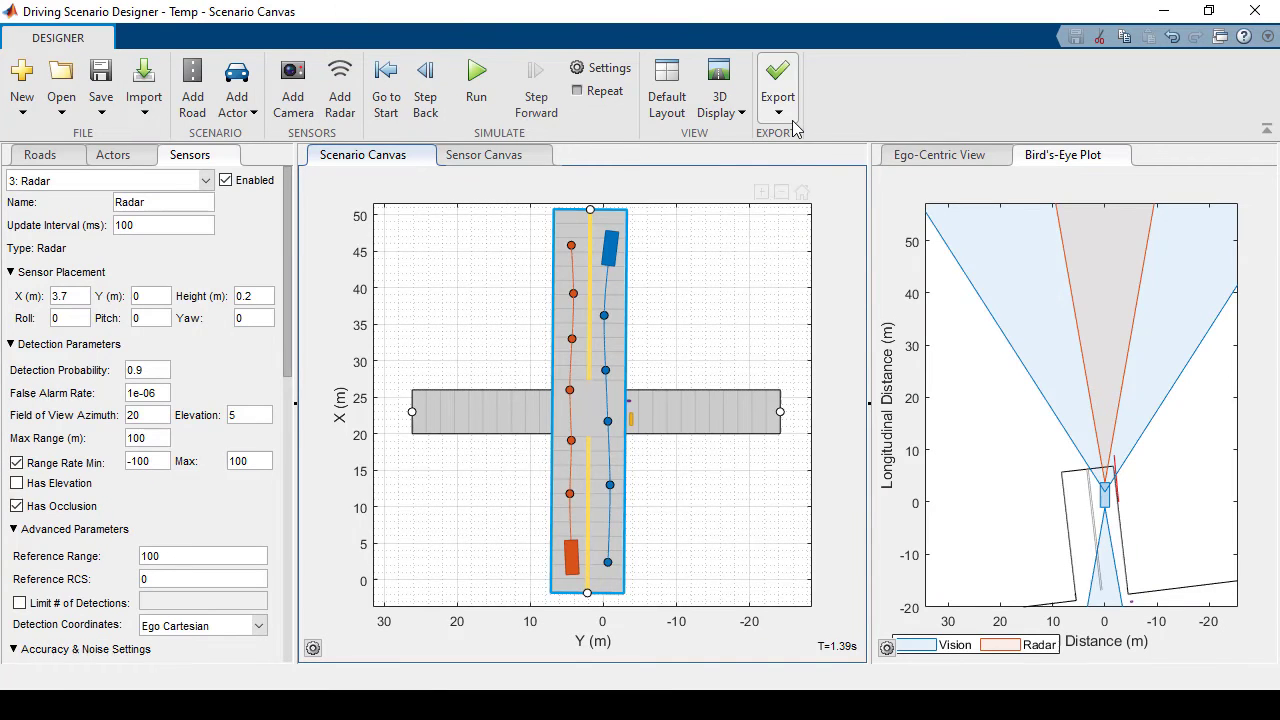
Show the Export dropdown, including the sensors-only Simulink model option
{"action": "left_click", "coordinate": [792, 126]}
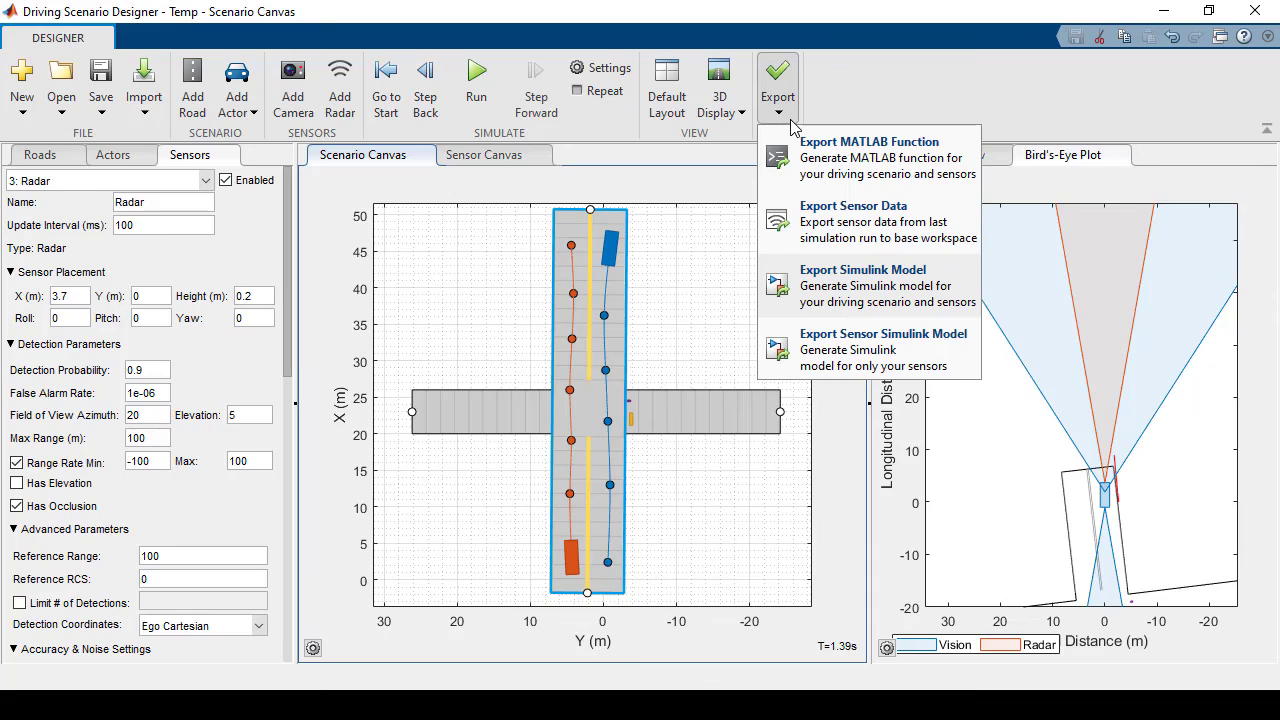